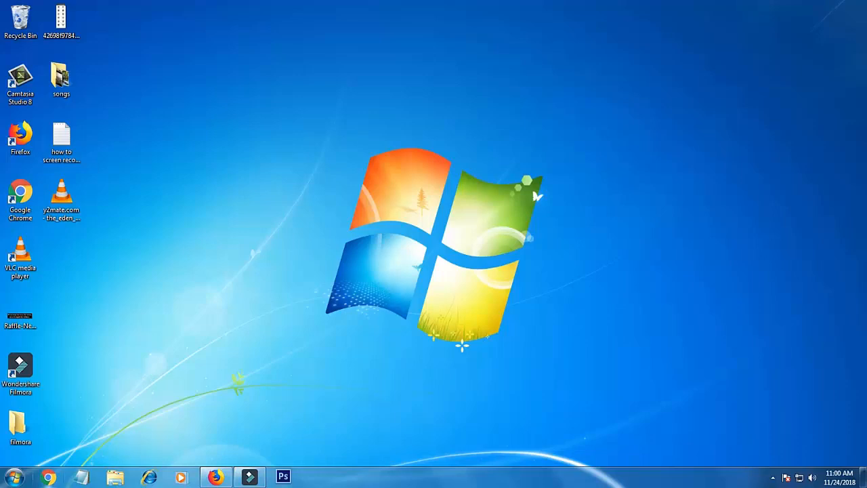
- Search Chrome for "apple id" and land on appleid.apple.com
left_click(47, 478)
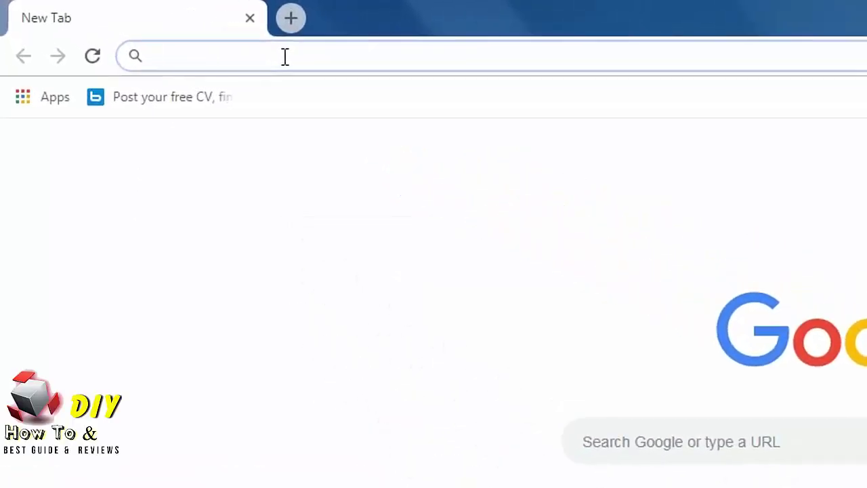
type("apple id")
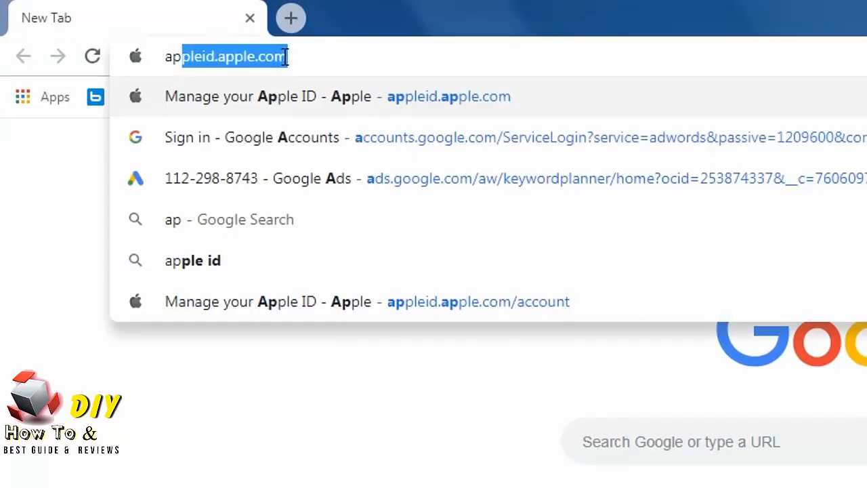
key("Return")
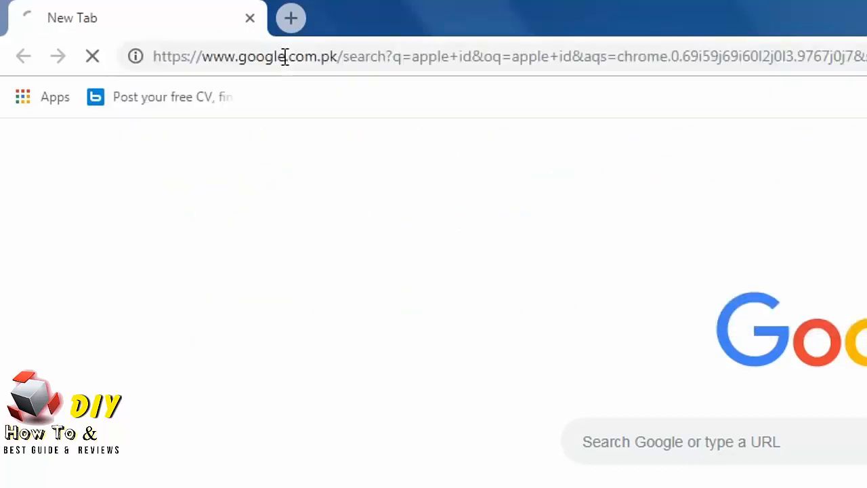
left_click(216, 276)
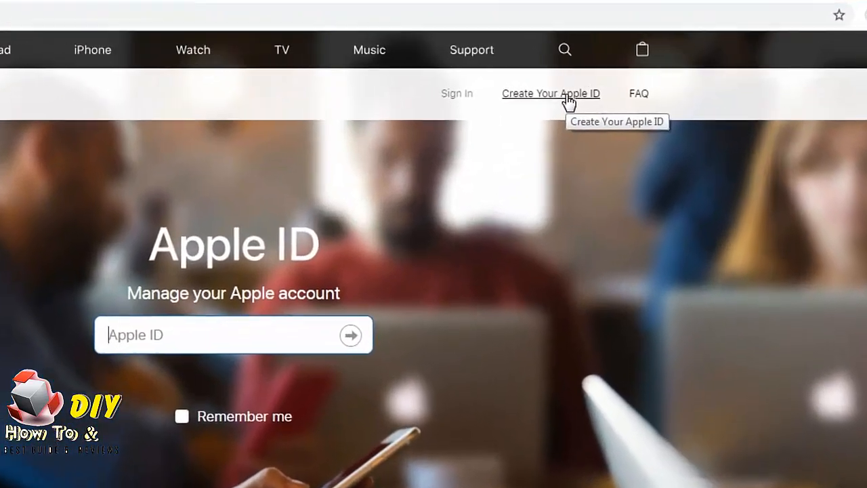
- Start a new Apple ID and enter the first and last name
left_click(586, 96)
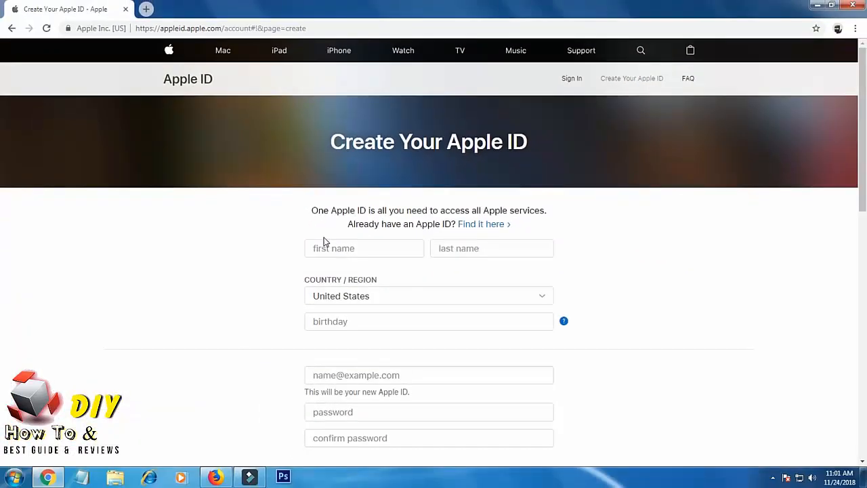
scroll(325, 224, "down", 1)
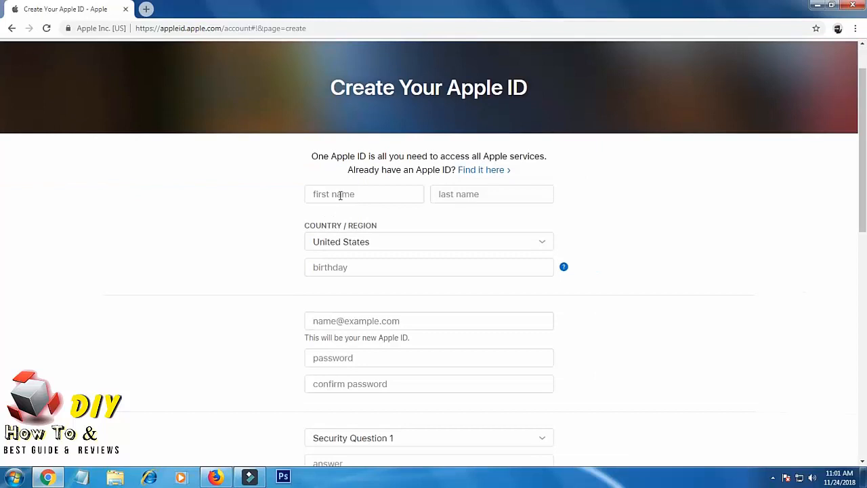
left_click(341, 195)
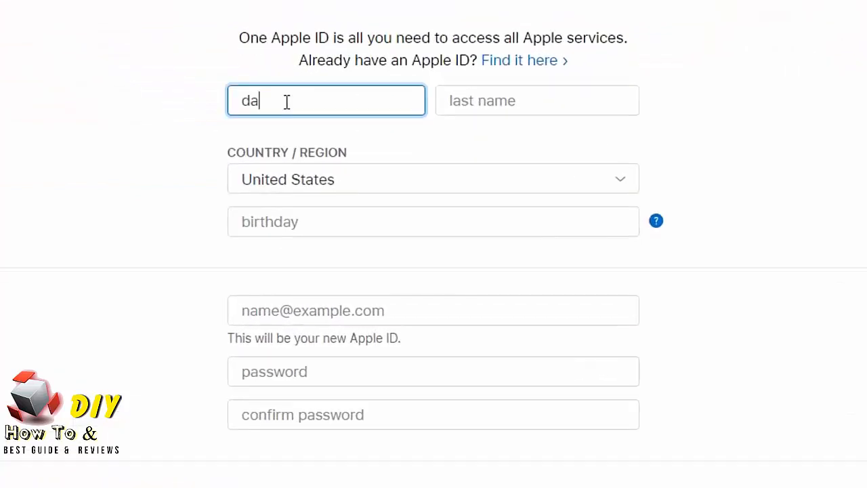
left_click(457, 101)
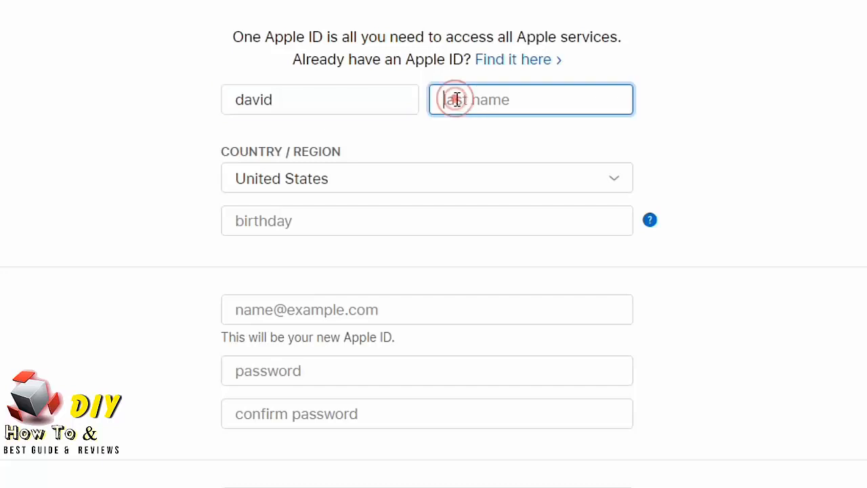
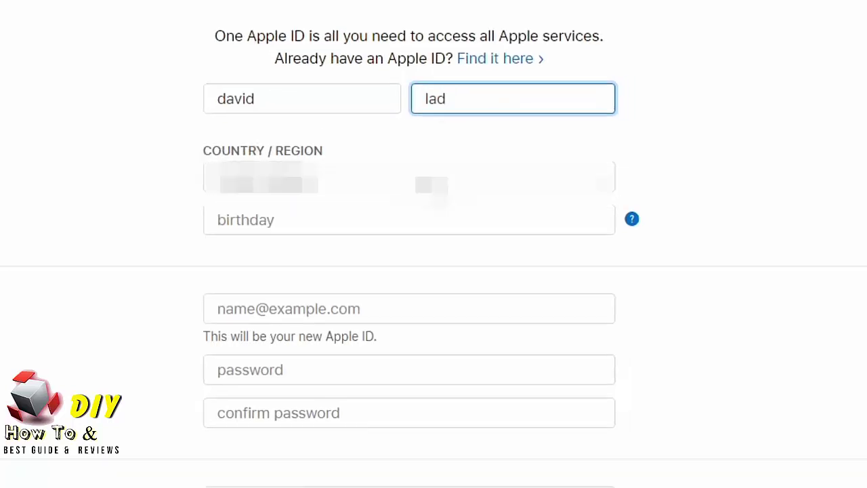
left_click(433, 181)
left_click(305, 217)
left_click(439, 219)
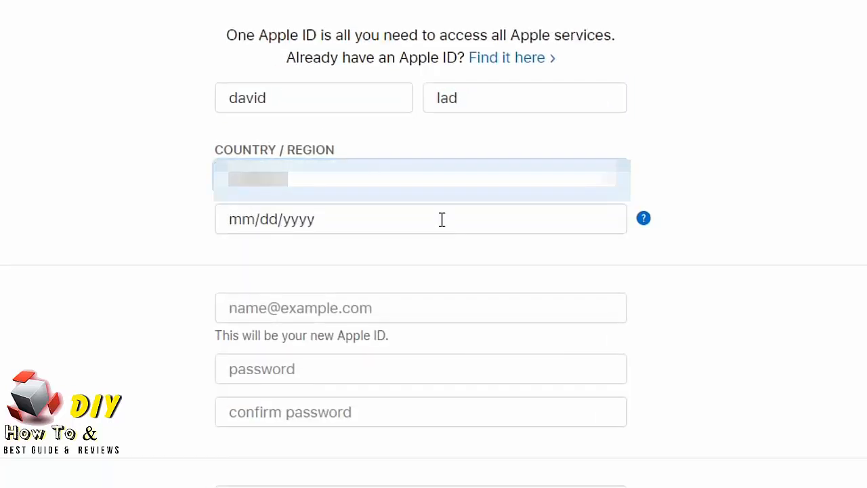
left_click(368, 219)
type("01/14/")
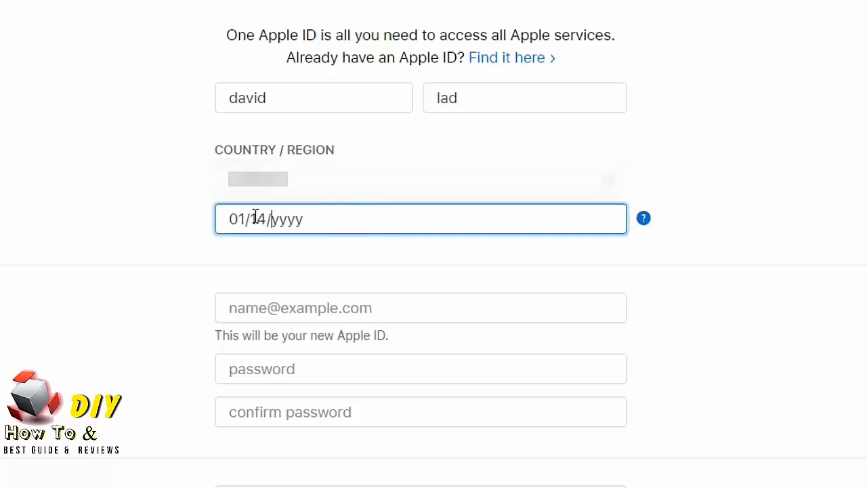
type("1998")
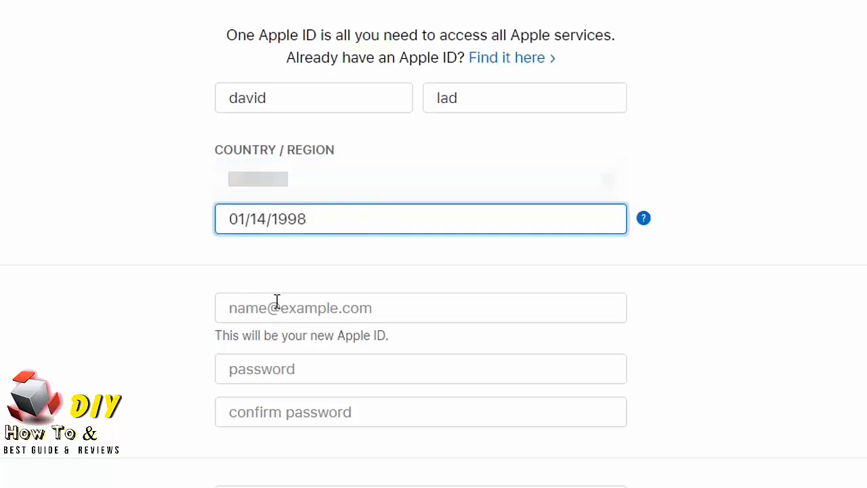
left_click(277, 305)
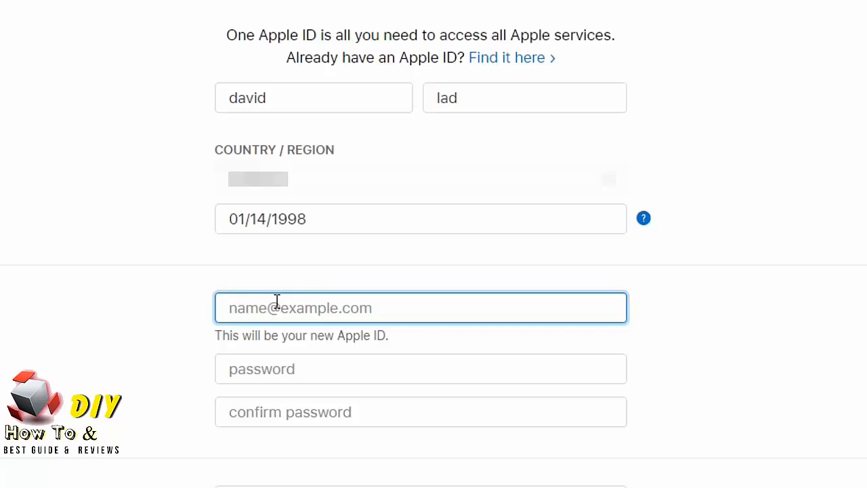
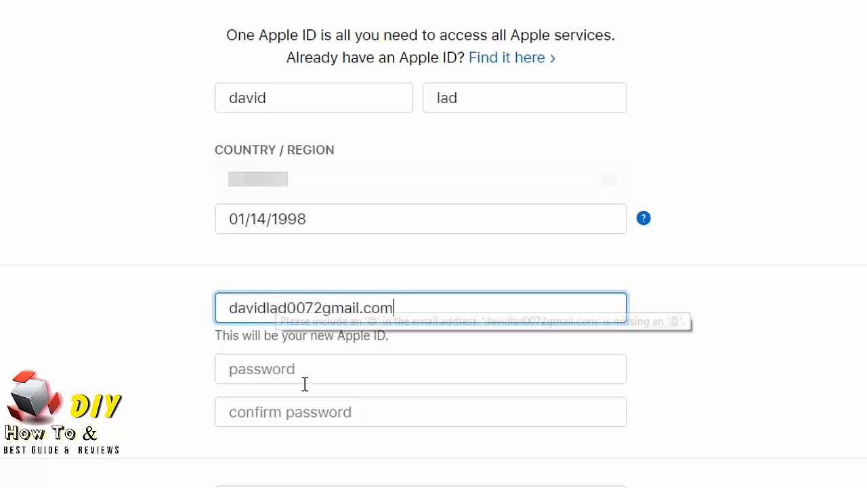
left_click(305, 371)
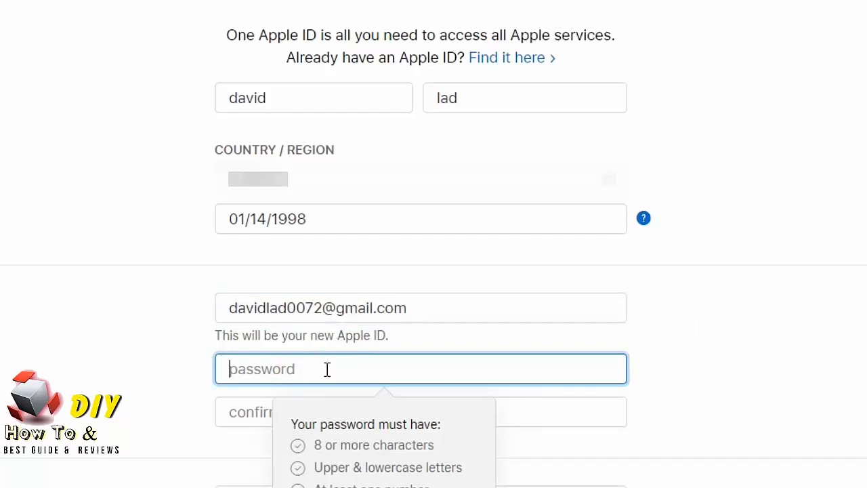
type("••••••")
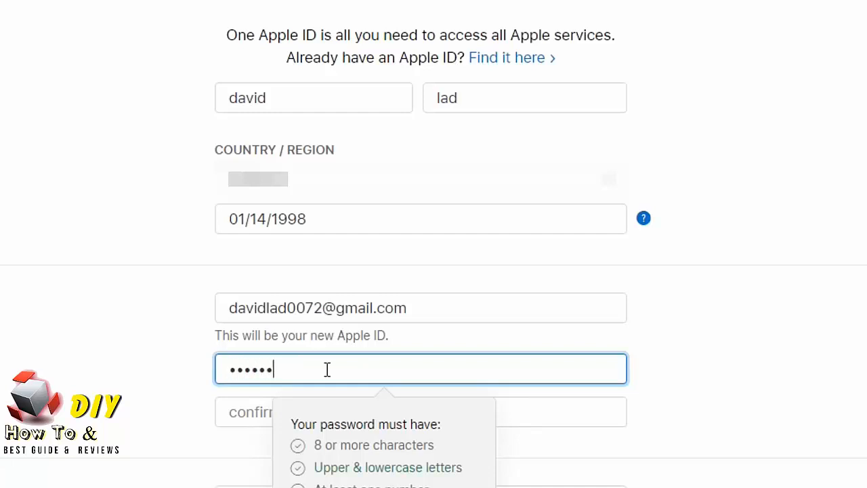
type("•••")
- Enter the account password and repeat it in the confirm-password field
left_click(261, 414)
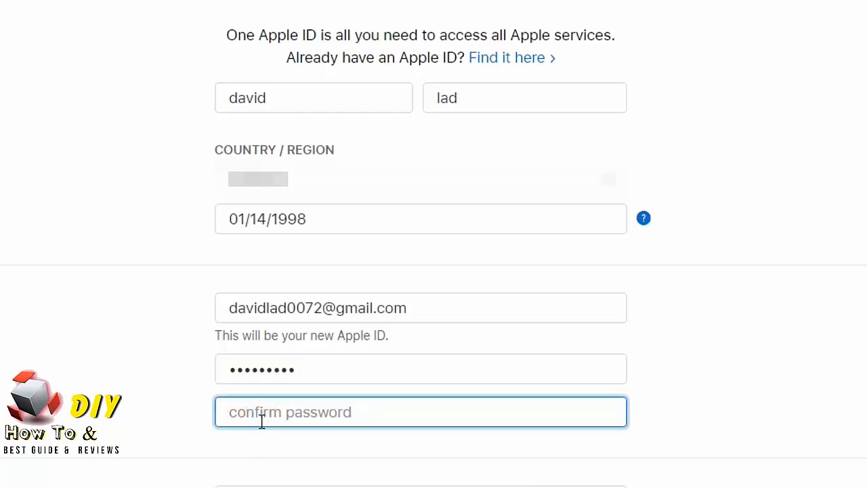
type("•••••••••")
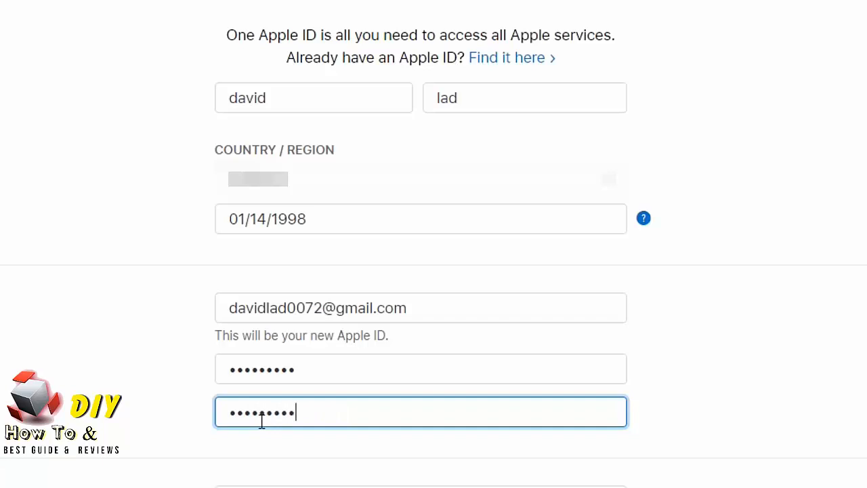
scroll(262, 422, "down", 3)
scroll(271, 434, "down", 2)
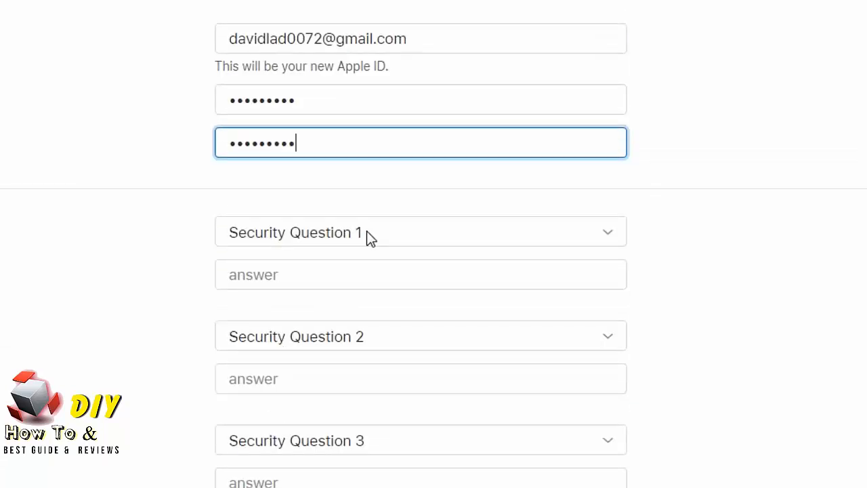
scroll(367, 231, "down", 2)
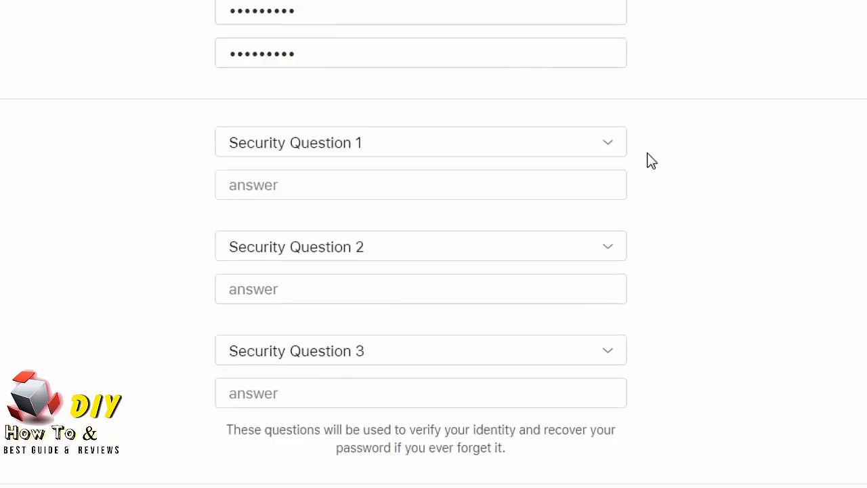
left_click(547, 141)
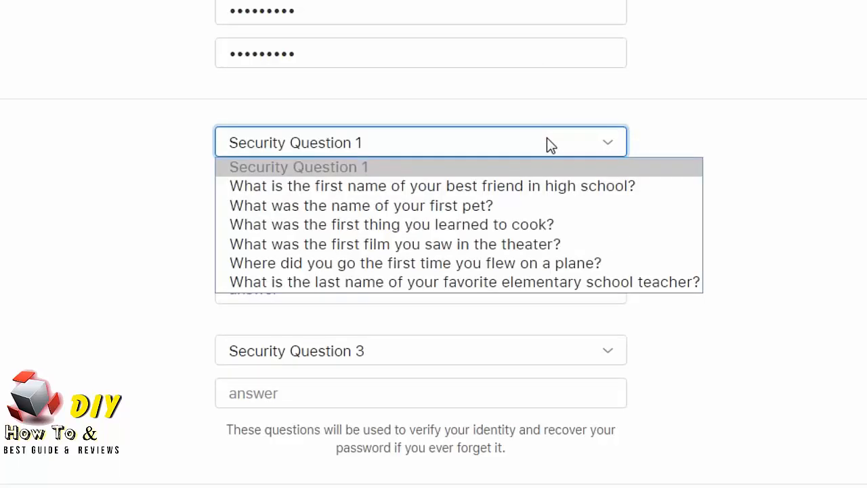
left_click(555, 205)
left_click(499, 185)
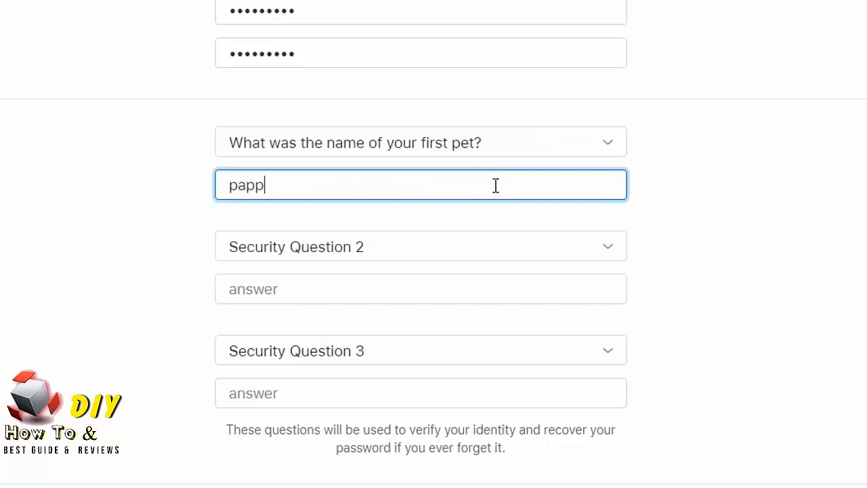
left_click(434, 246)
left_click(387, 289)
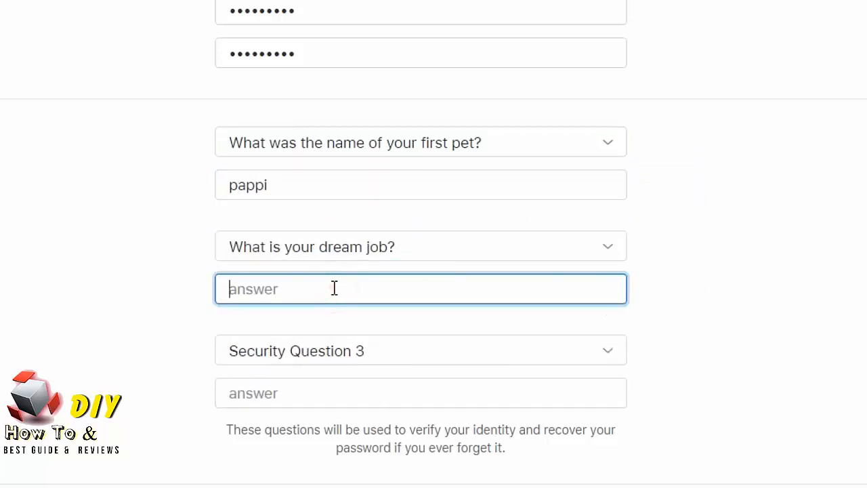
left_click(354, 351)
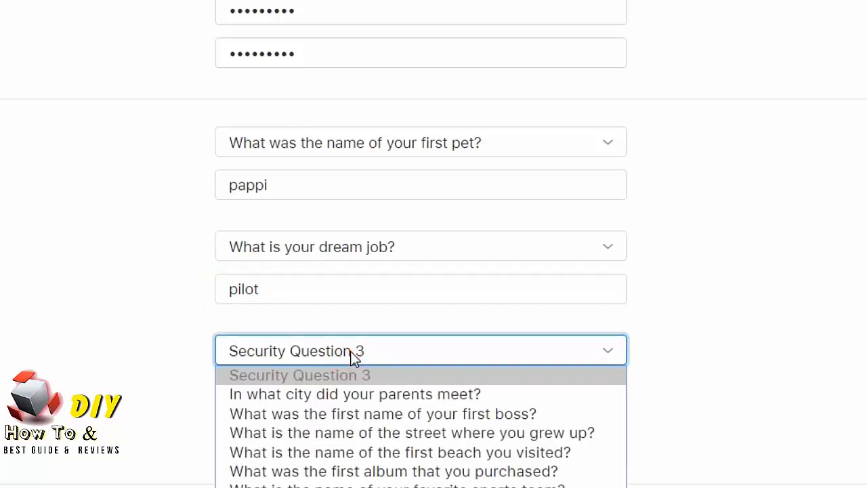
left_click(353, 393)
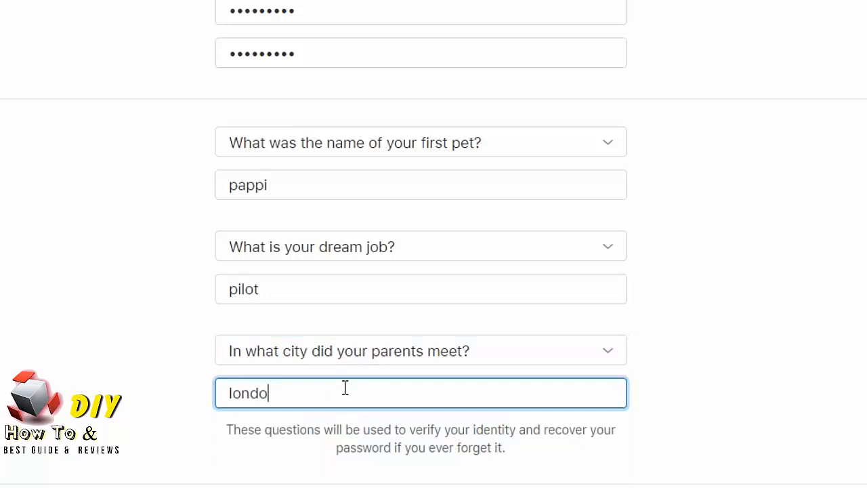
scroll(295, 415, "down", 5)
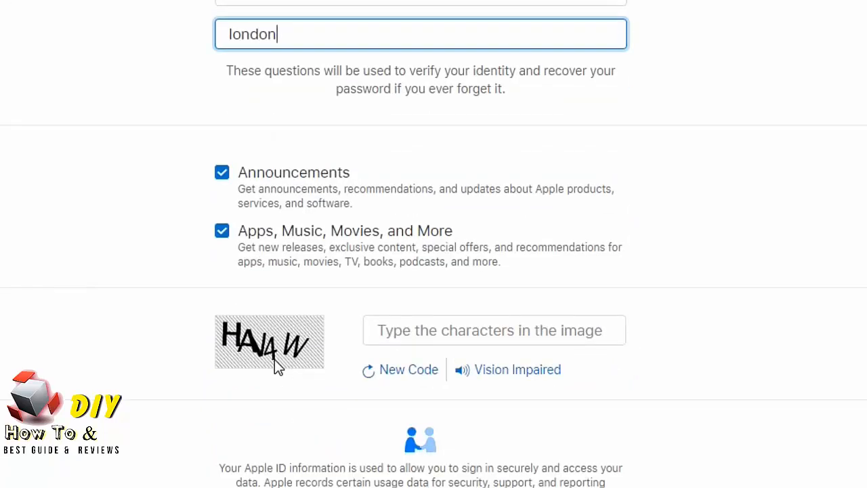
- Enter the image code HAV4W and submit the sign-up form
left_click(444, 330)
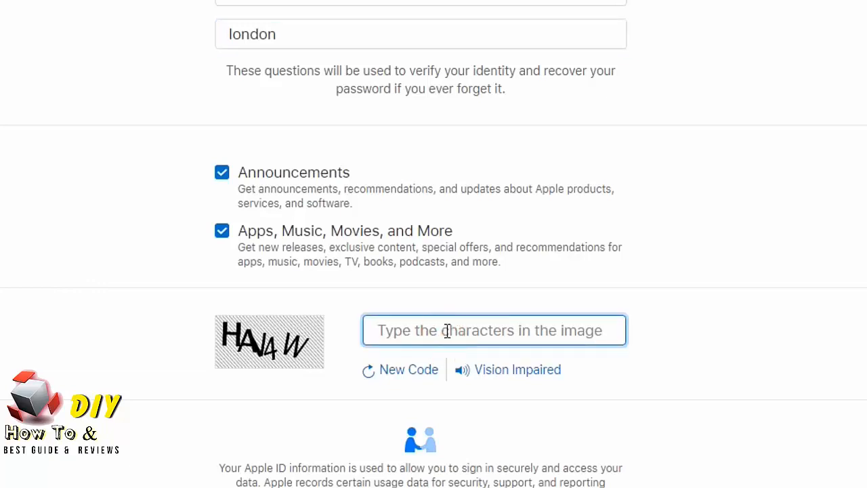
type("HAV4w")
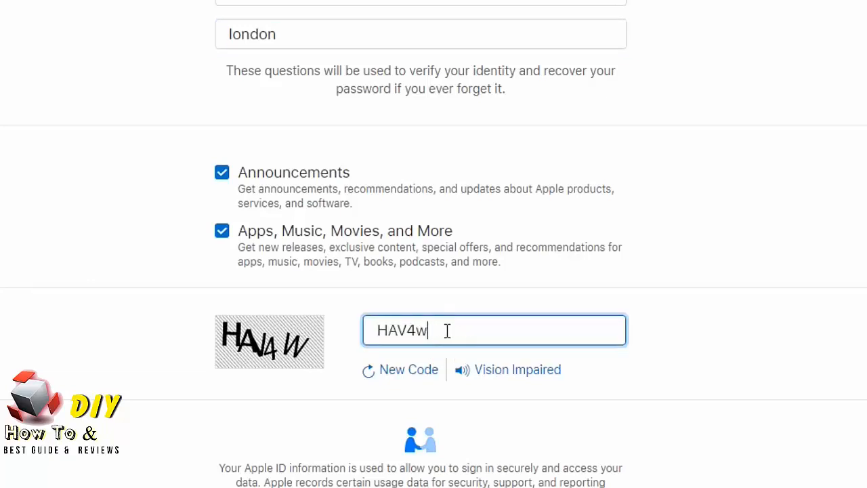
key("BackSpace")
type("W")
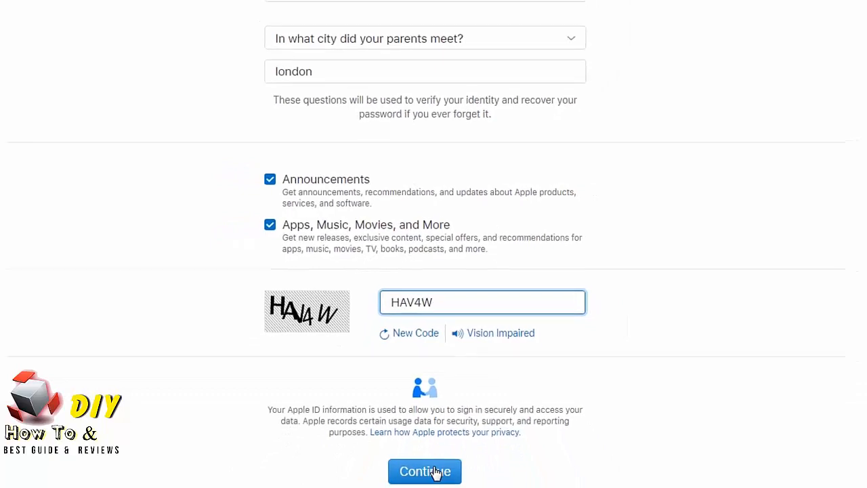
left_click(435, 441)
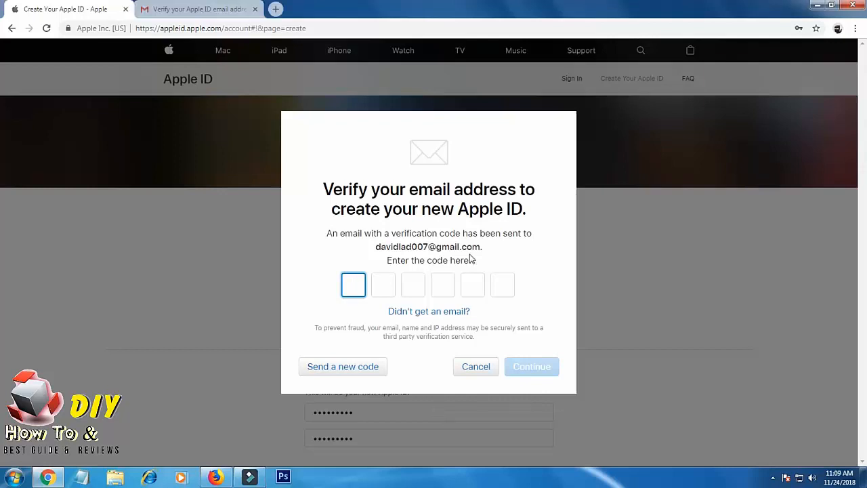
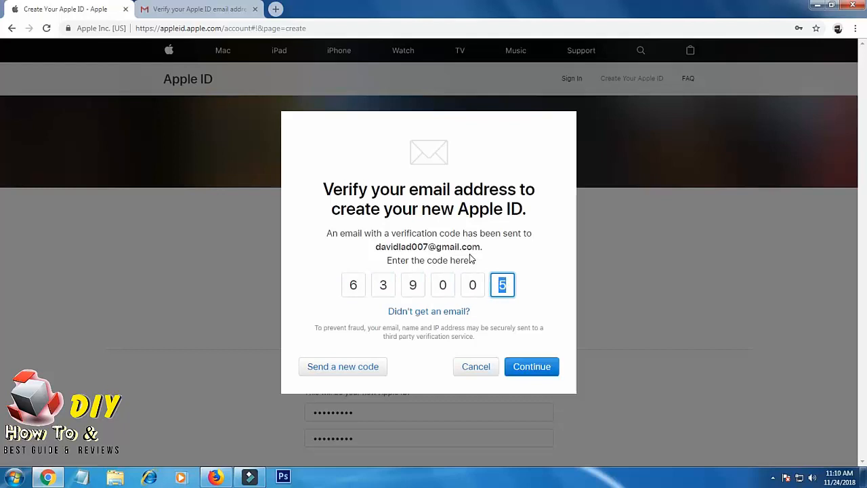
left_click(532, 366)
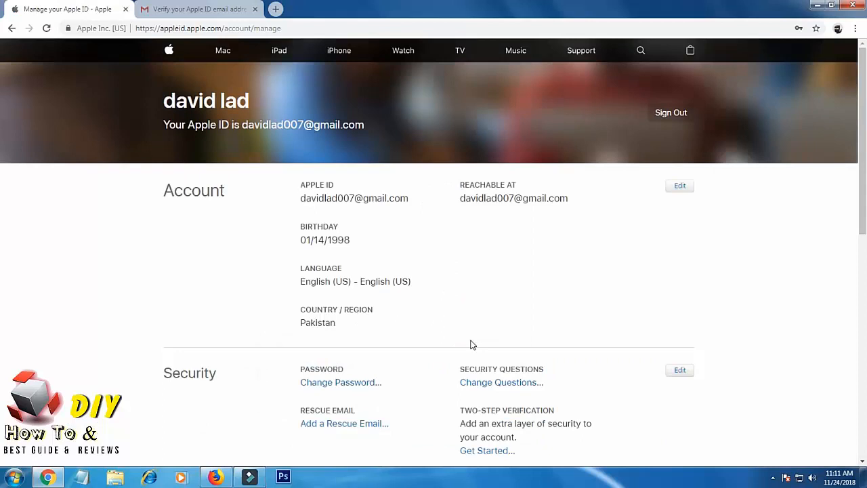
scroll(363, 302, "down", 3)
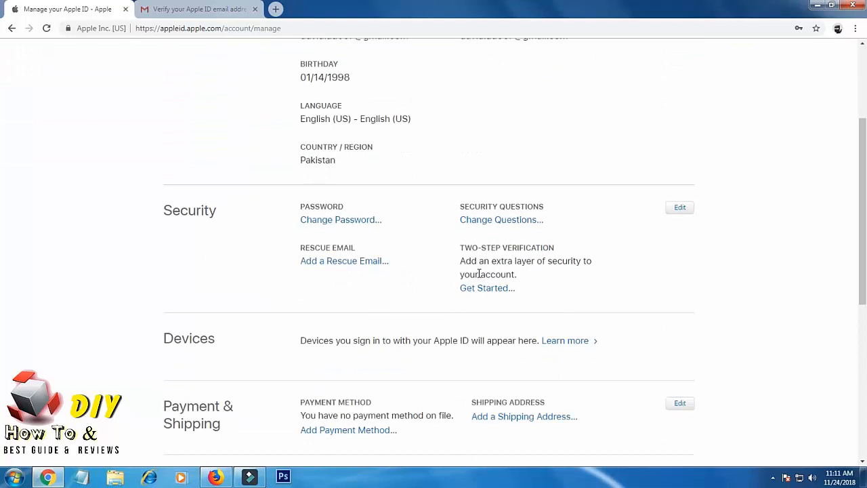
scroll(480, 274, "down", 1)
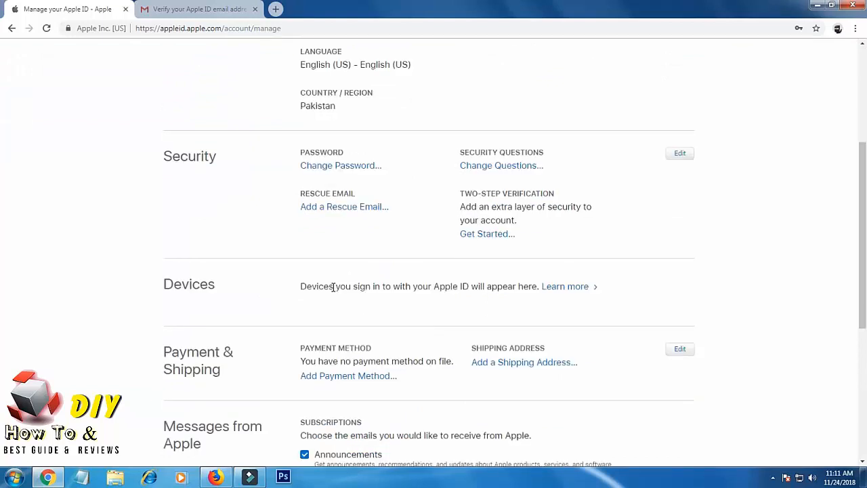
scroll(333, 288, "down", 1)
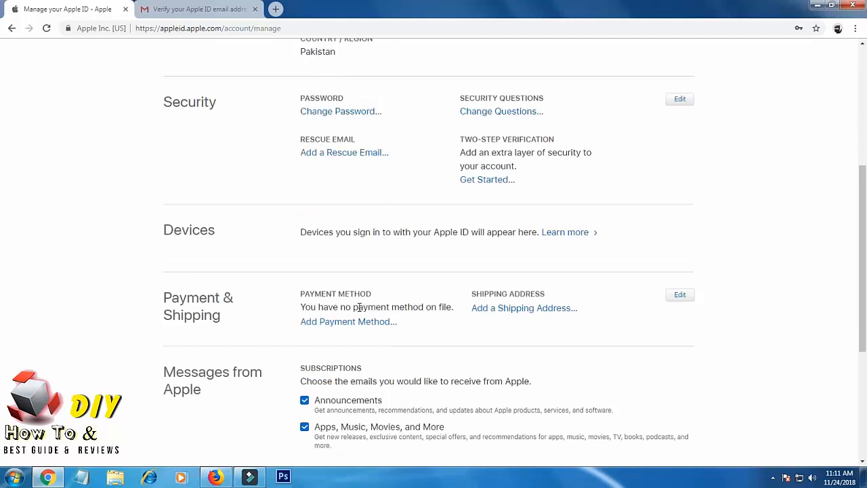
scroll(358, 307, "down", 1)
scroll(358, 306, "down", 1)
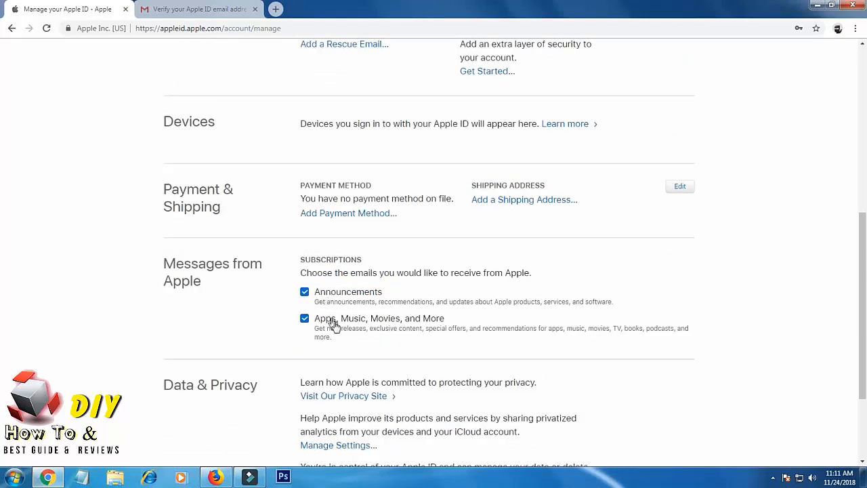
scroll(332, 325, "down", 2)
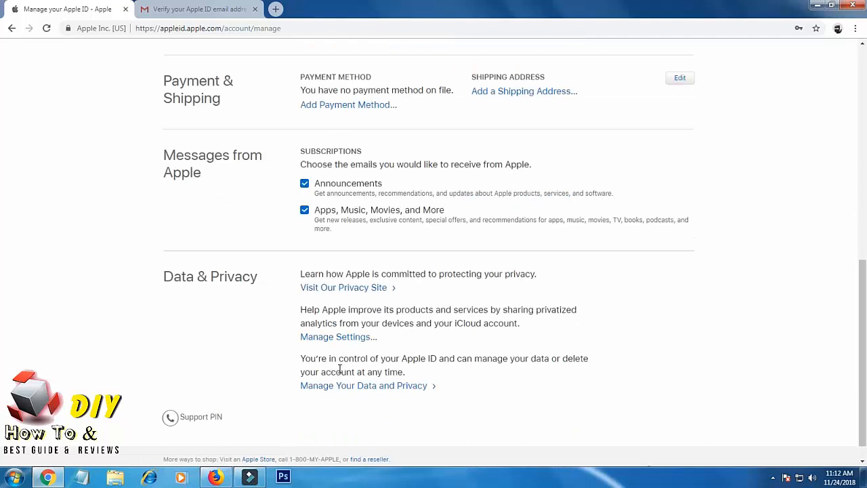
scroll(354, 338, "down", 1)
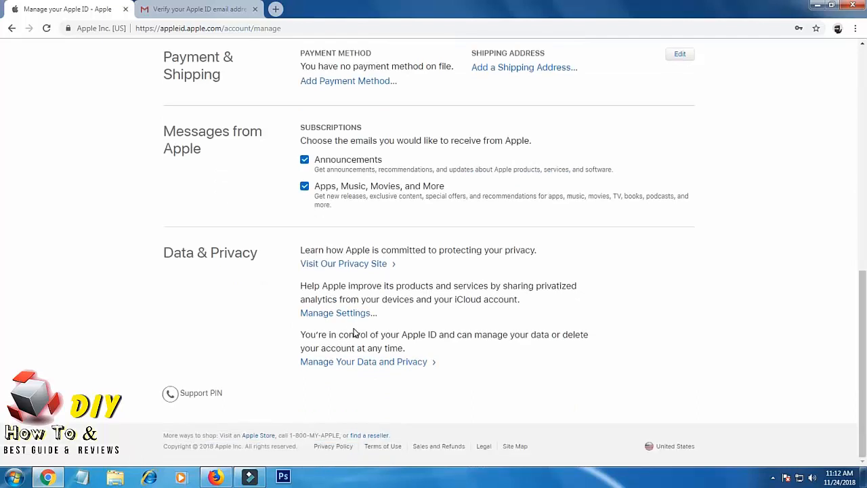